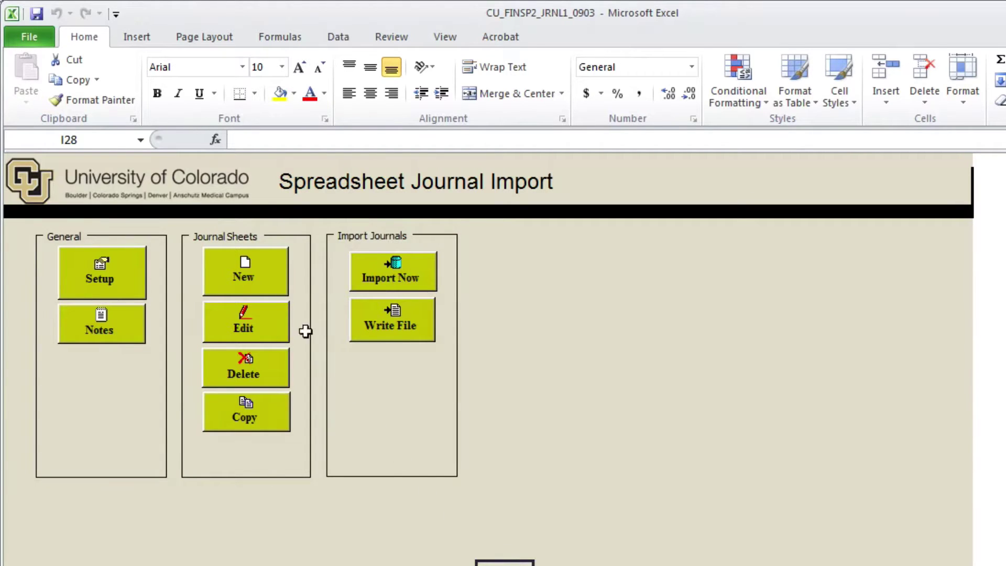
# Create a new journal sheet named 'TestSheet'
pyautogui.click(258, 270)
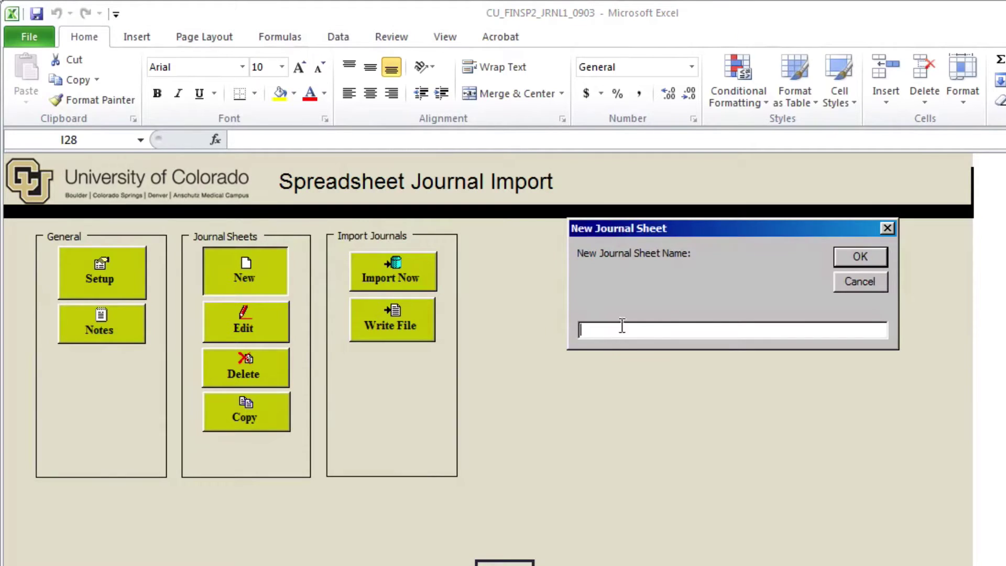
pyautogui.write('Test')
pyautogui.write('Sheet')
pyautogui.click(860, 257)
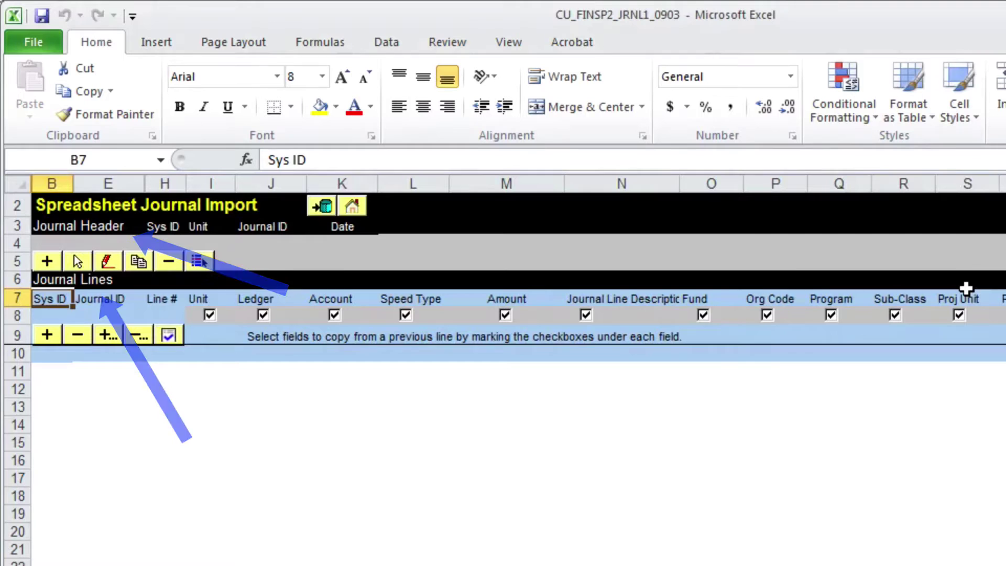
# Add a UCOLO journal header dated 3/3/2015 with description 'My description goes here'
pyautogui.click(48, 262)
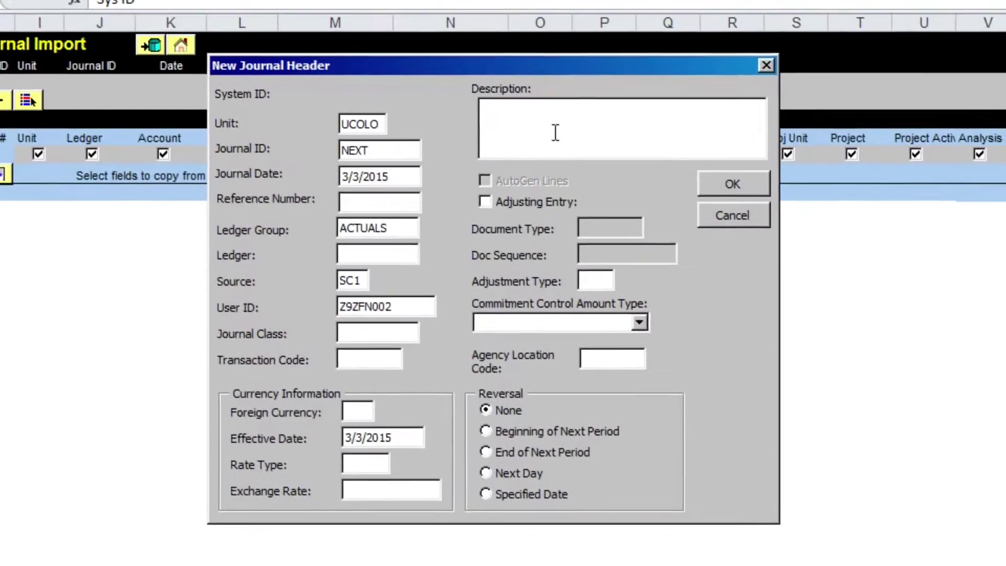
pyautogui.write('My descriptioon')
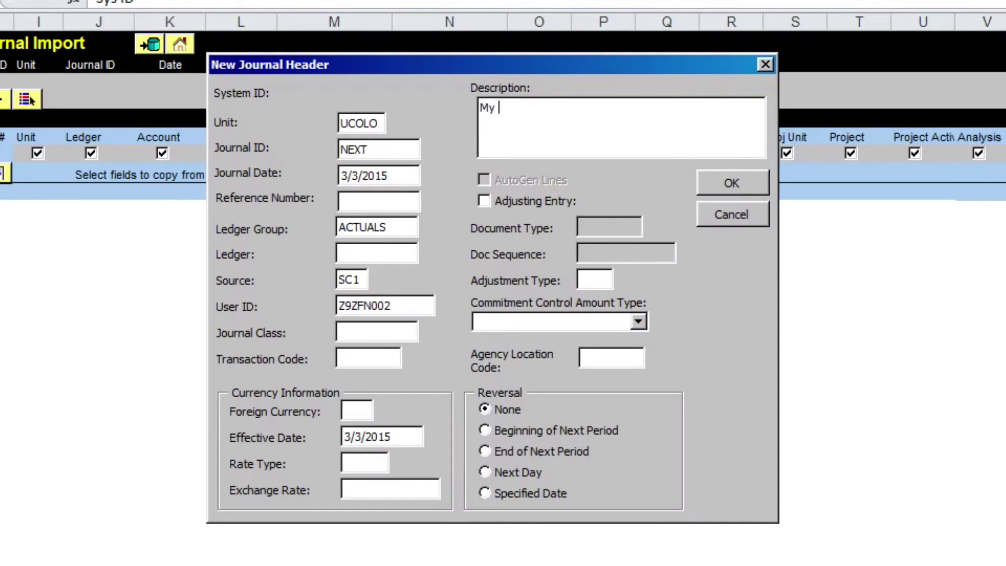
pyautogui.press('BackSpace')
pyautogui.press('BackSpace')
pyautogui.write('n')
pyautogui.write(' goes here')
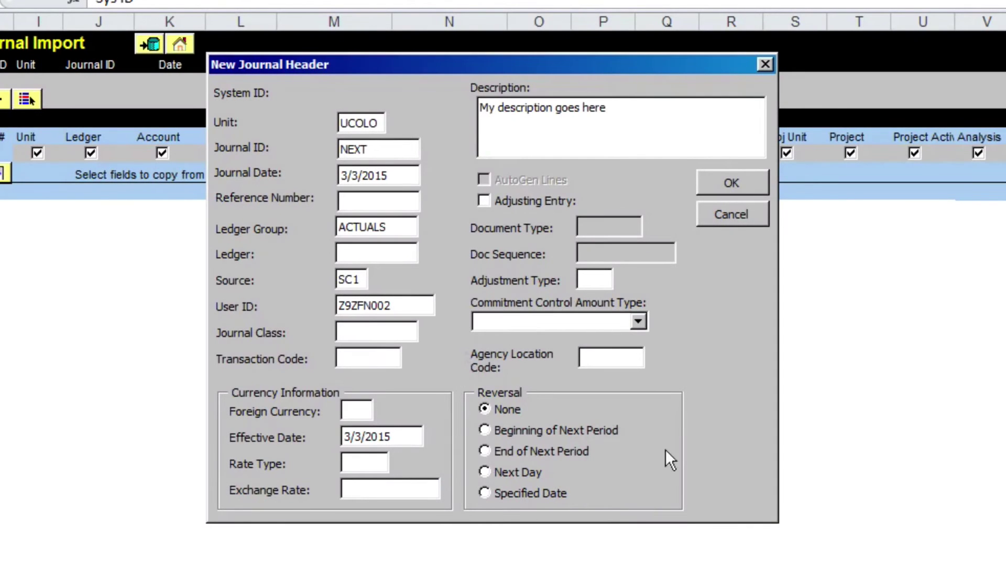
pyautogui.click(731, 183)
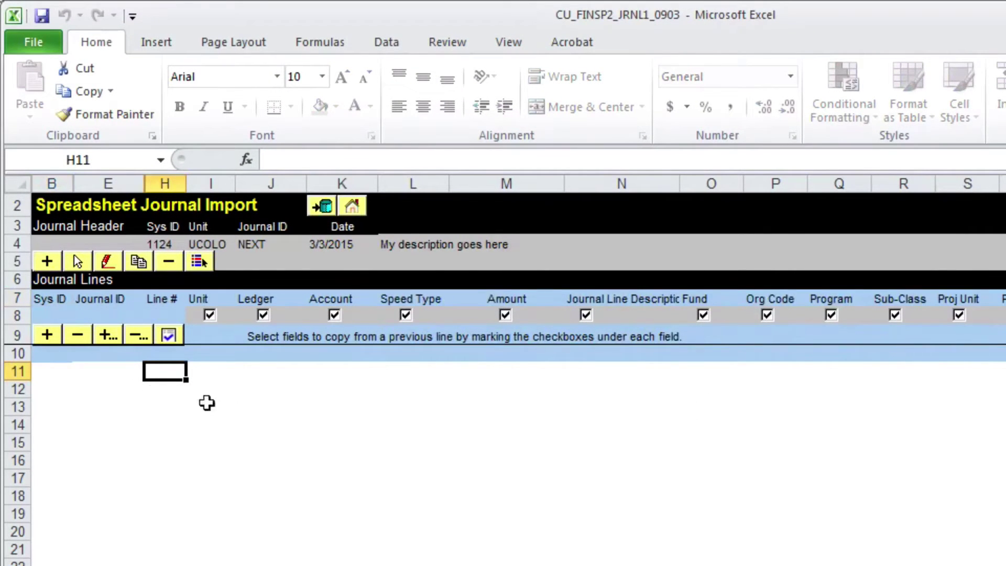
# Add line 1: unit UCOLO, account 480101, speed type 51019488, amount 55.00
pyautogui.click(47, 338)
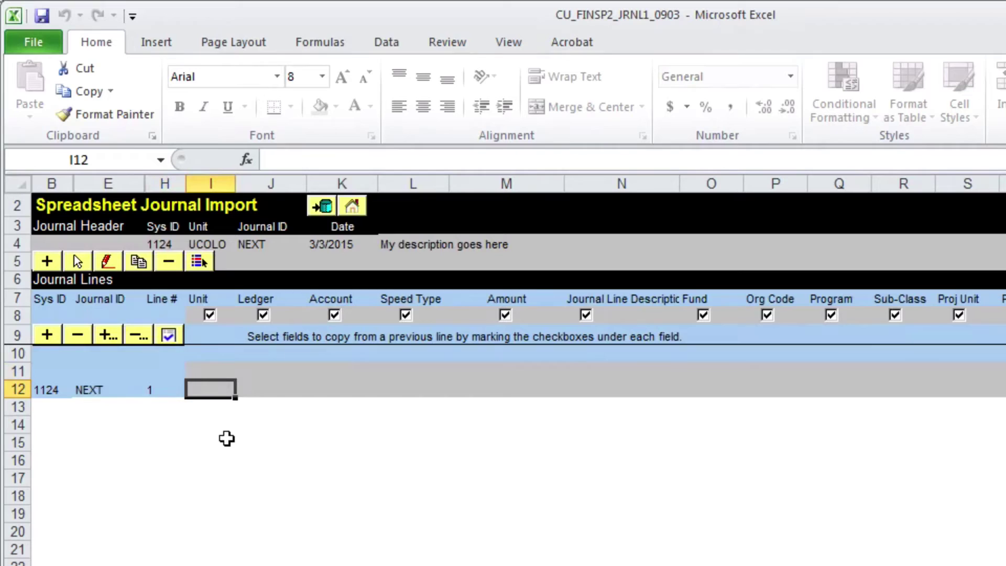
pyautogui.write('UCOLO')
pyautogui.press('Tab')
pyautogui.write('ACTUALS')
pyautogui.press('Tab')
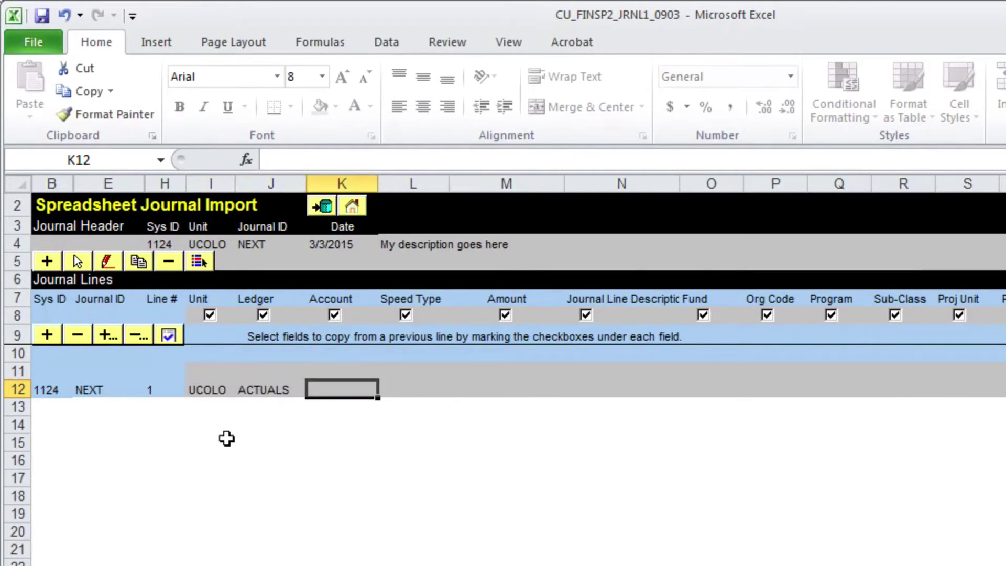
pyautogui.write('480101')
pyautogui.press('Tab')
pyautogui.write('5101')
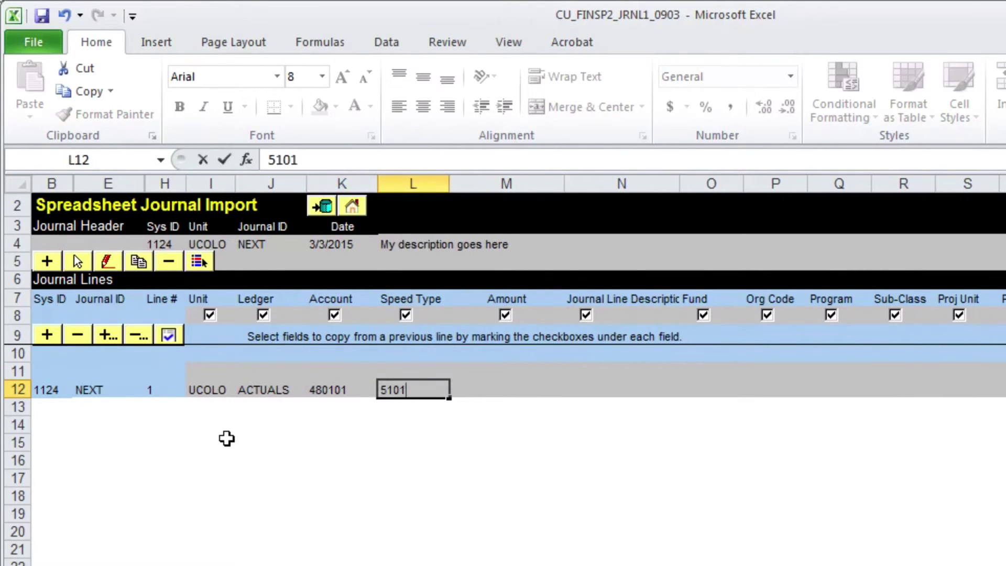
pyautogui.write('9488')
pyautogui.press('Tab')
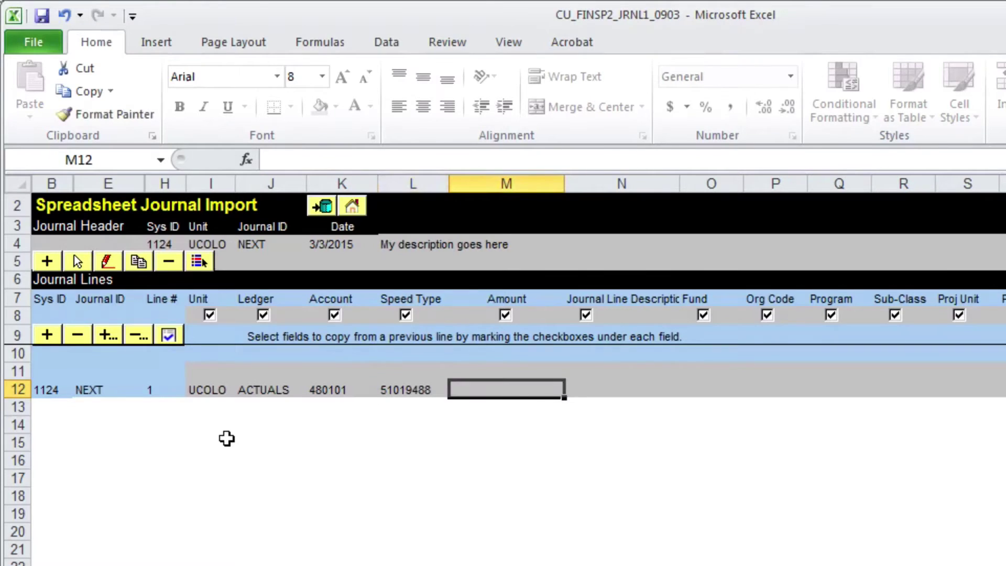
pyautogui.write('55')
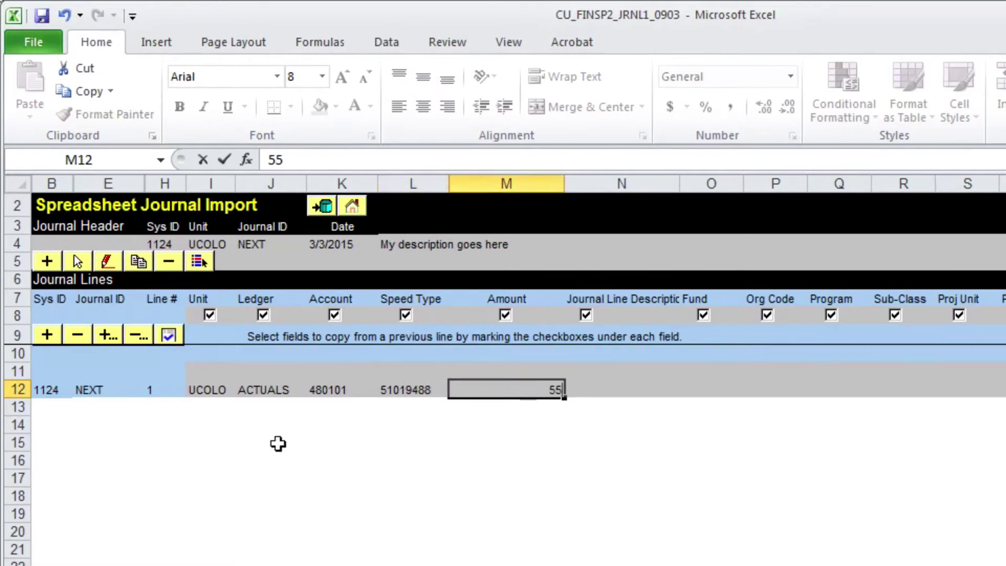
pyautogui.press('Return')
# Add line 2 as a copy, with speed type 52600076 and amount -55.00
pyautogui.click(46, 336)
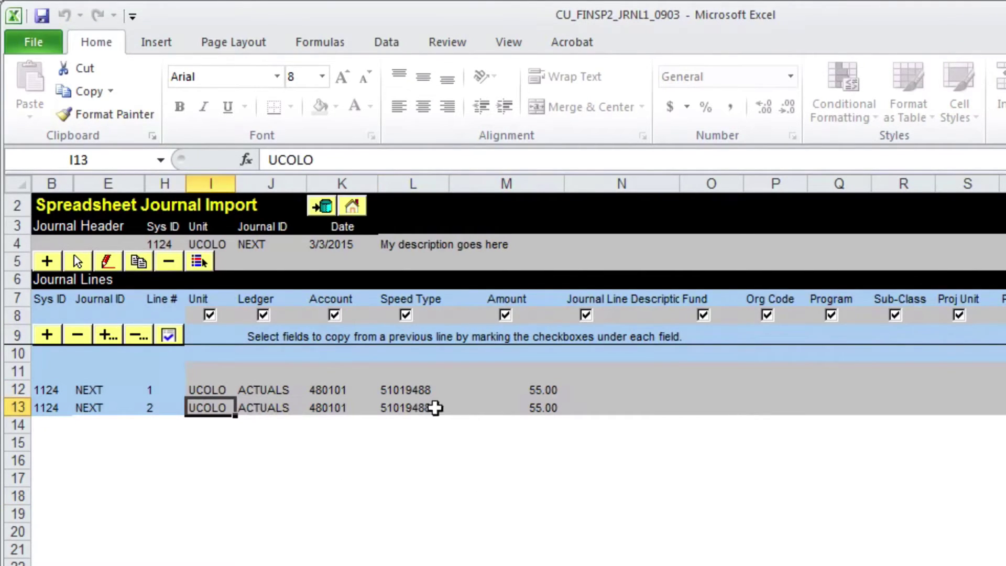
pyautogui.click(413, 407)
pyautogui.write('526000')
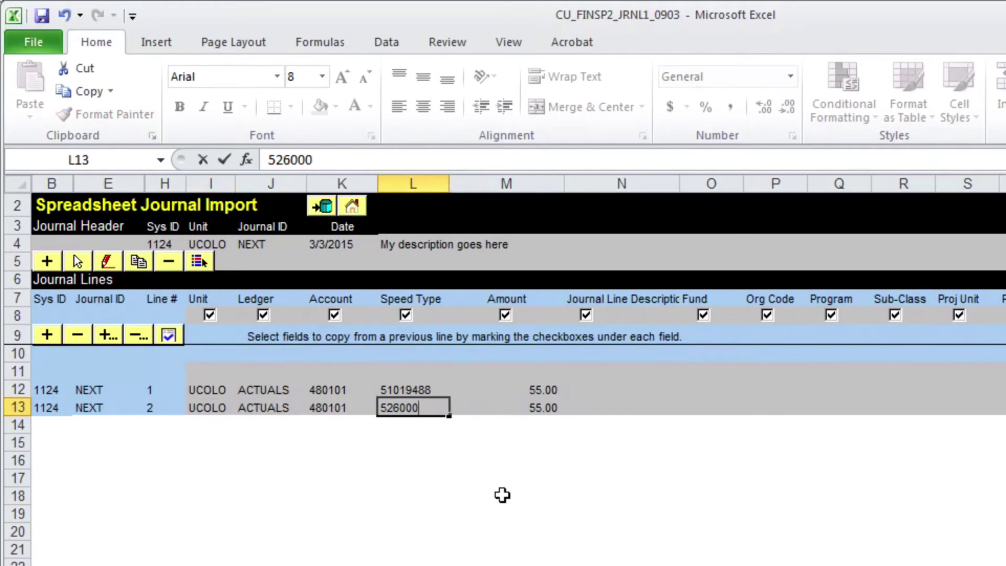
pyautogui.write('76')
pyautogui.press('Tab')
pyautogui.write('-55')
pyautogui.click(579, 498)
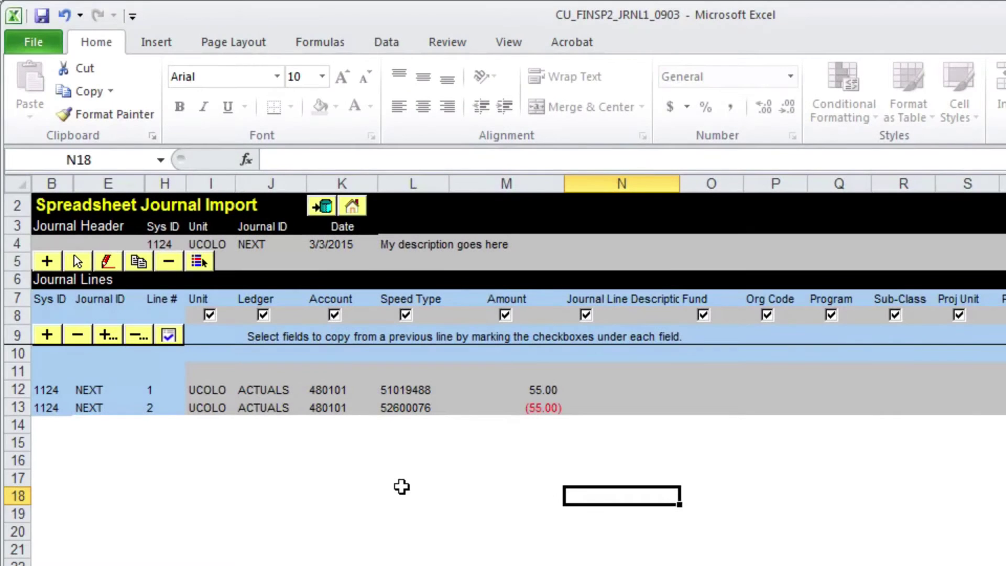
# Insert three journal lines after line 2 and fill UCOLO down their Unit column
pyautogui.click(108, 336)
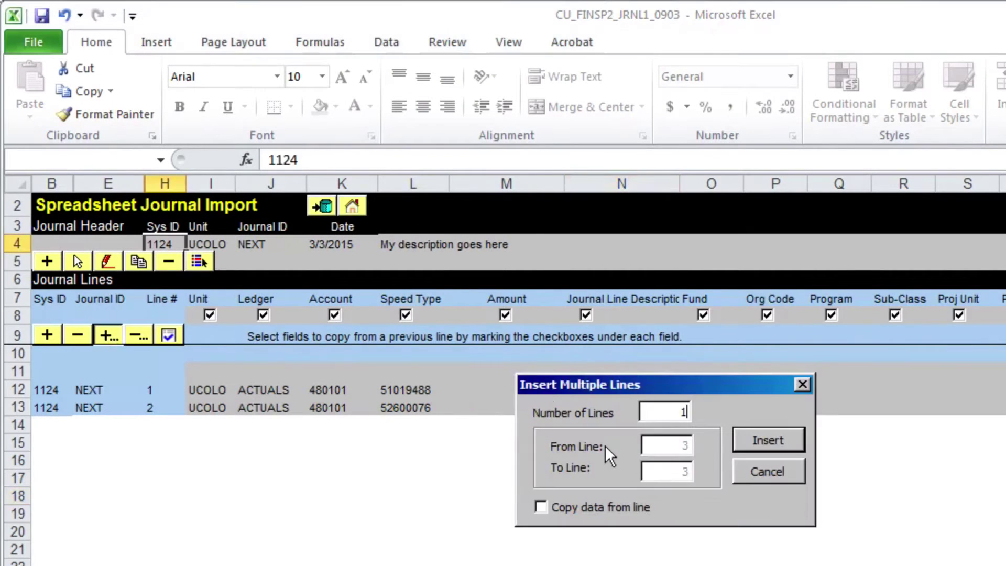
pyautogui.write('3')
pyautogui.click(767, 439)
pyautogui.click(506, 495)
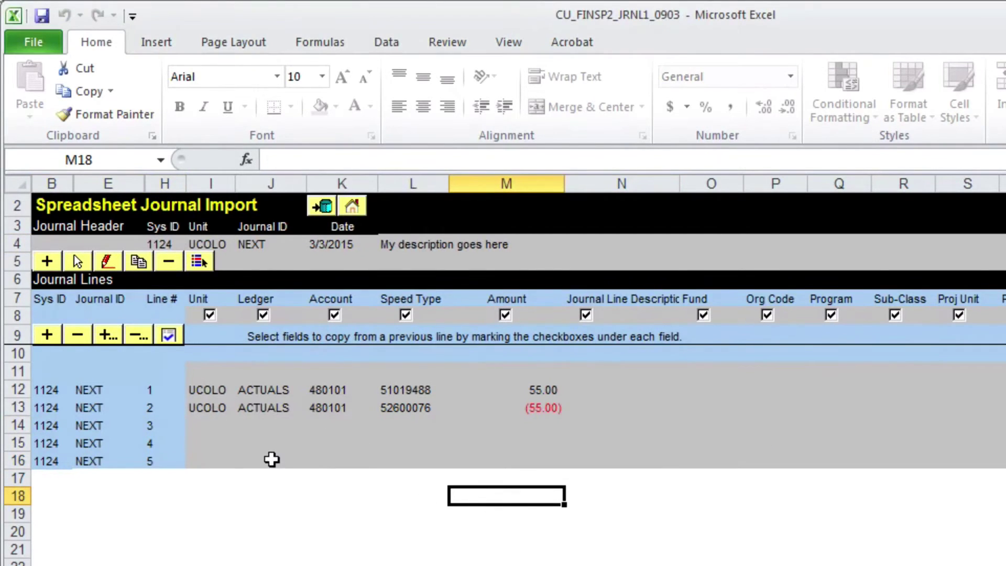
pyautogui.click(211, 407)
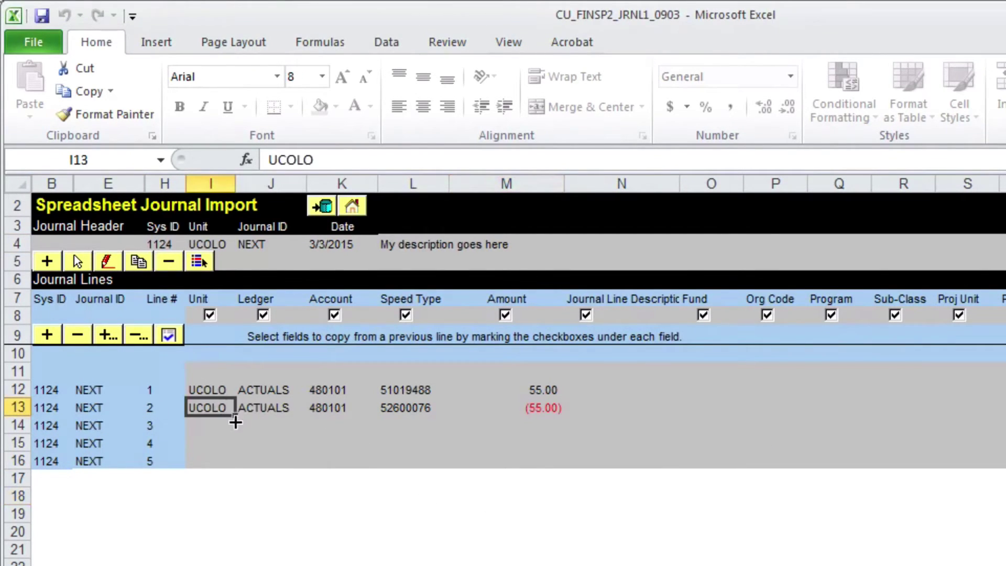
pyautogui.moveTo(236, 422); pyautogui.dragTo(235, 464)
pyautogui.click(271, 493)
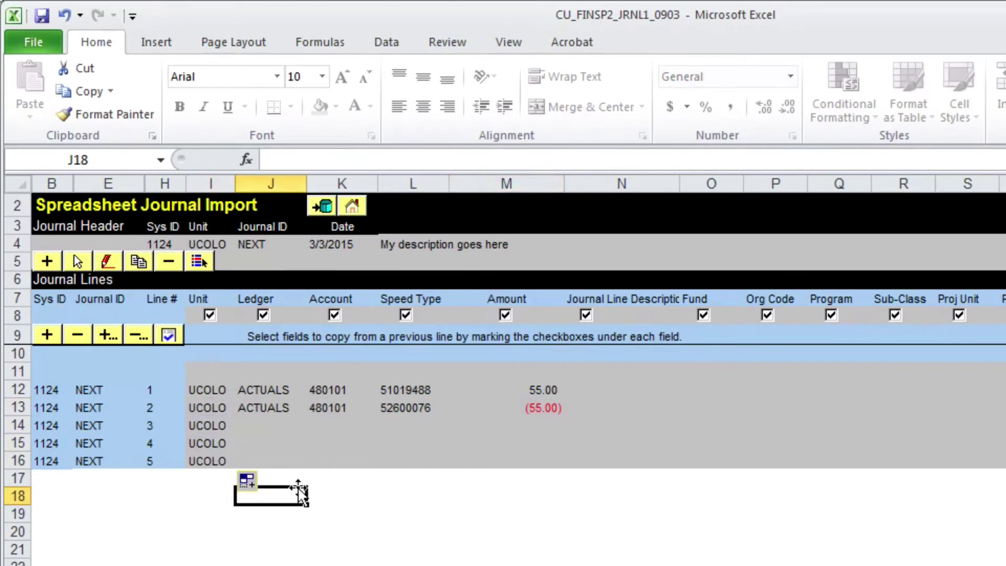
# Delete the extra journal lines 3–5, keeping only the two balanced lines
pyautogui.click(43, 425)
pyautogui.click(79, 336)
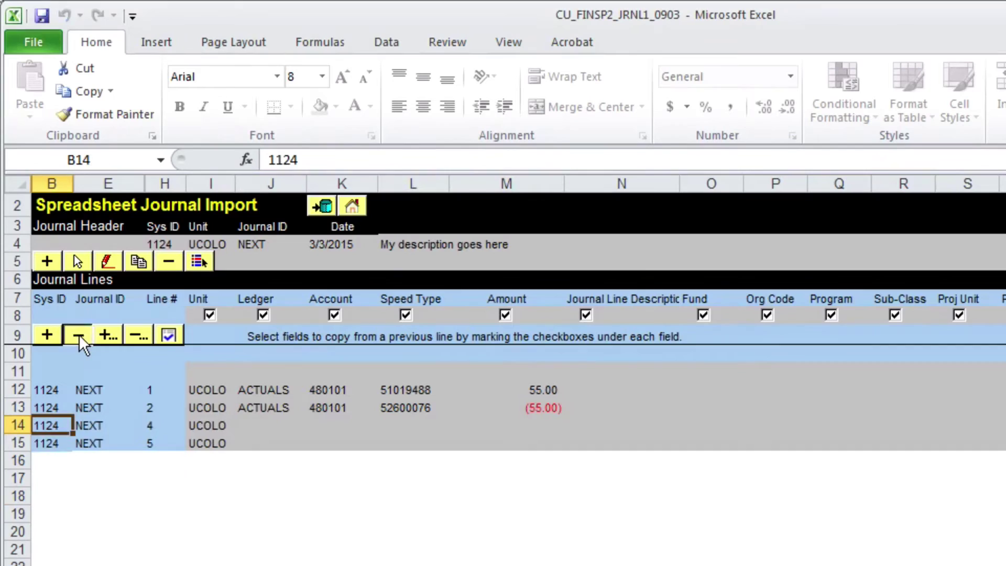
pyautogui.click(79, 336)
pyautogui.click(341, 495)
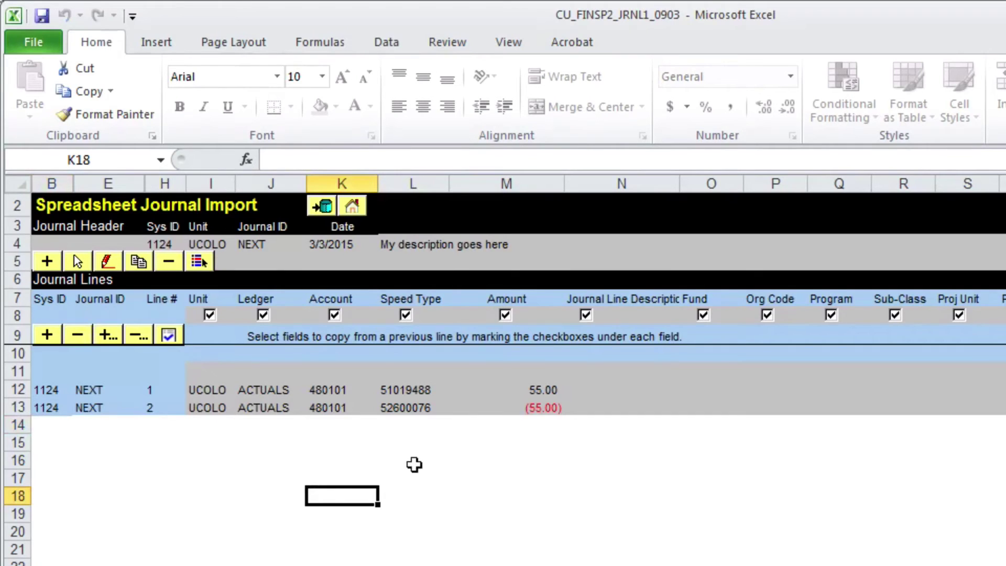
# Run the journal import with the password; dismiss the invalid speed type 51019488 error
pyautogui.click(322, 207)
pyautogui.click(577, 483)
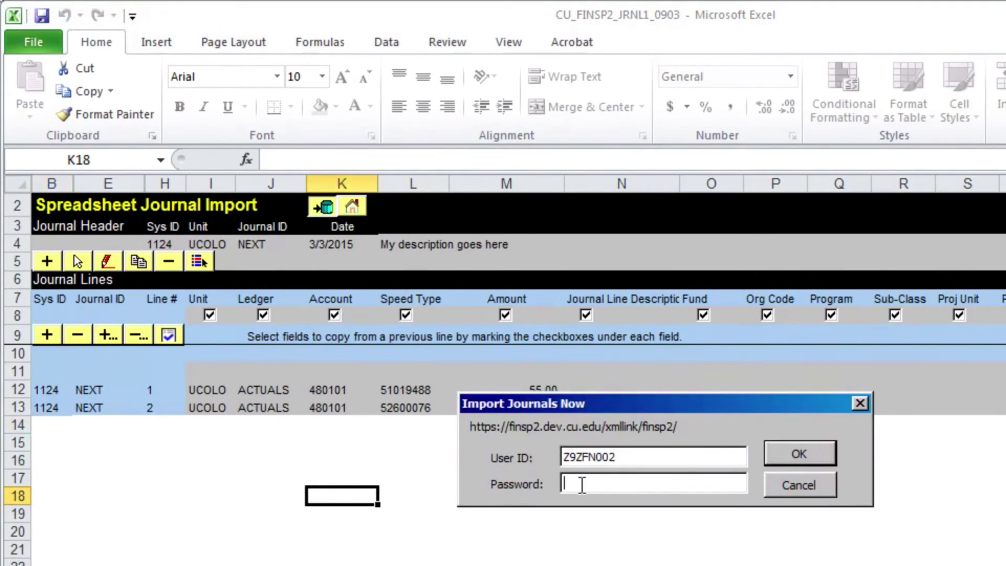
pyautogui.write('************')
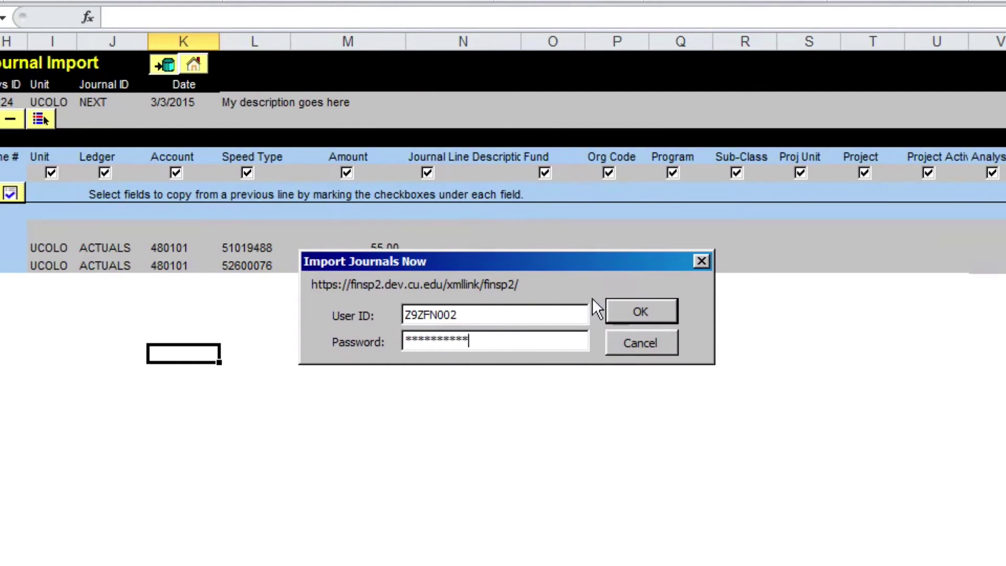
pyautogui.click(651, 303)
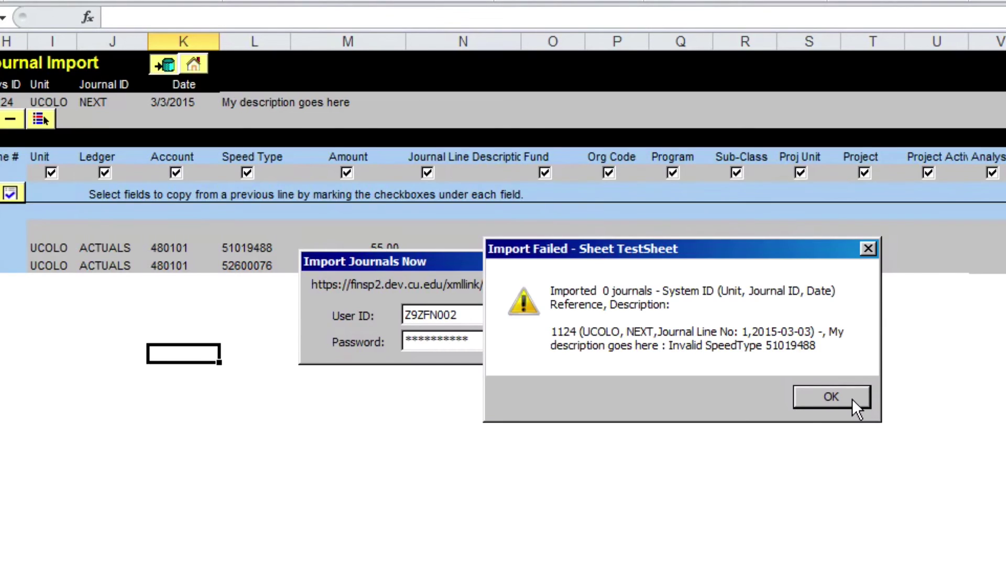
pyautogui.click(831, 396)
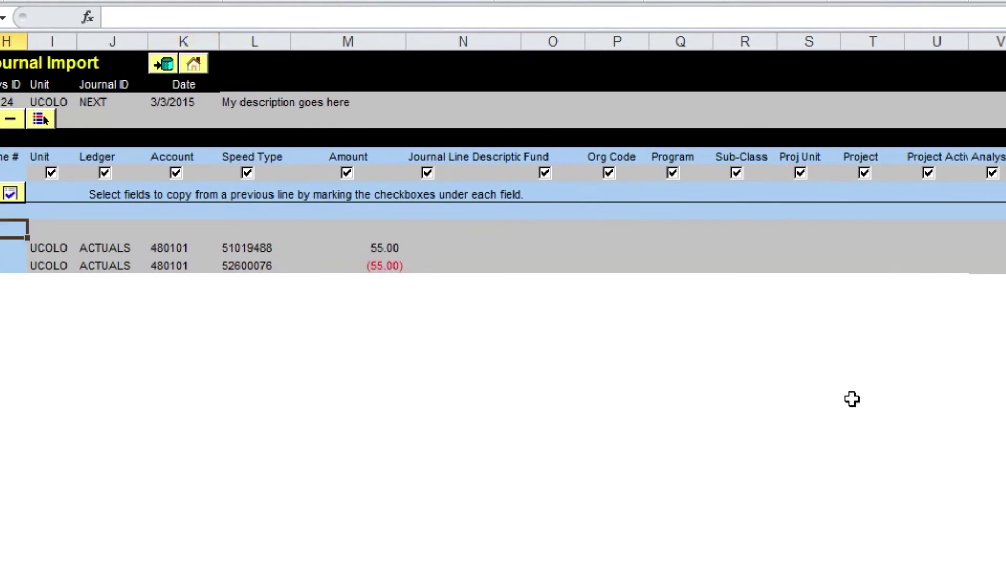
pyautogui.doubleClick(252, 247)
pyautogui.click(429, 388)
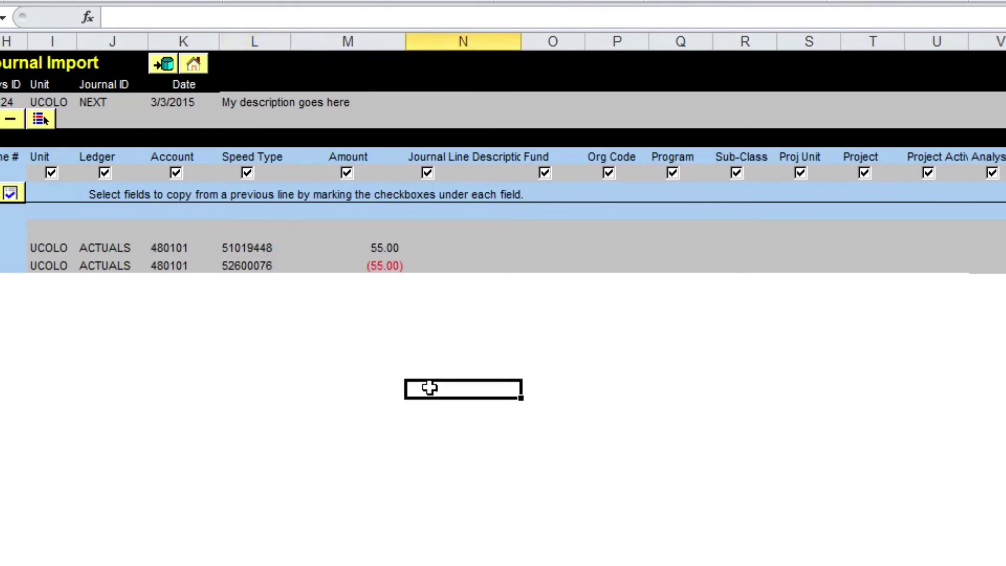
pyautogui.click(163, 70)
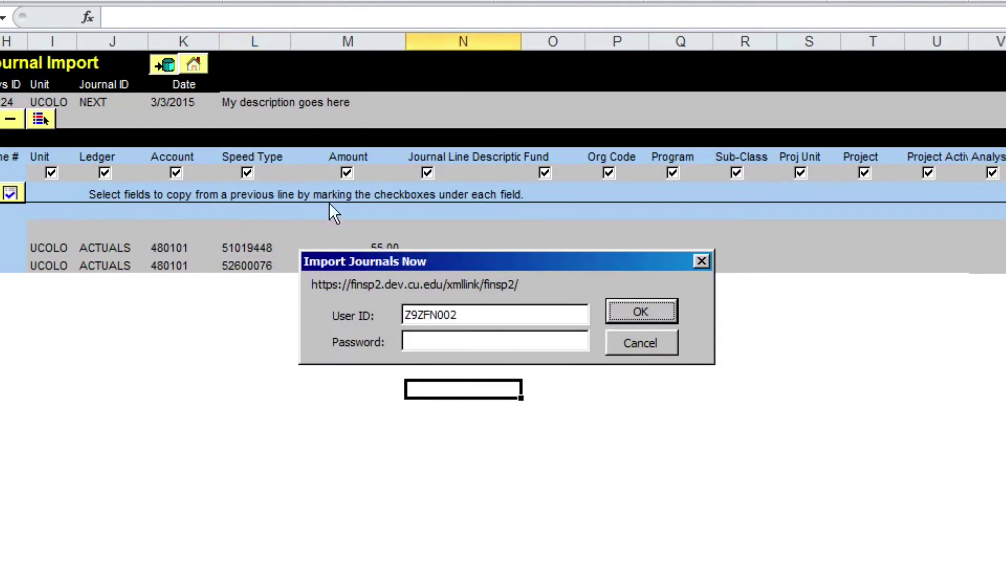
pyautogui.click(468, 338)
pyautogui.write('**********')
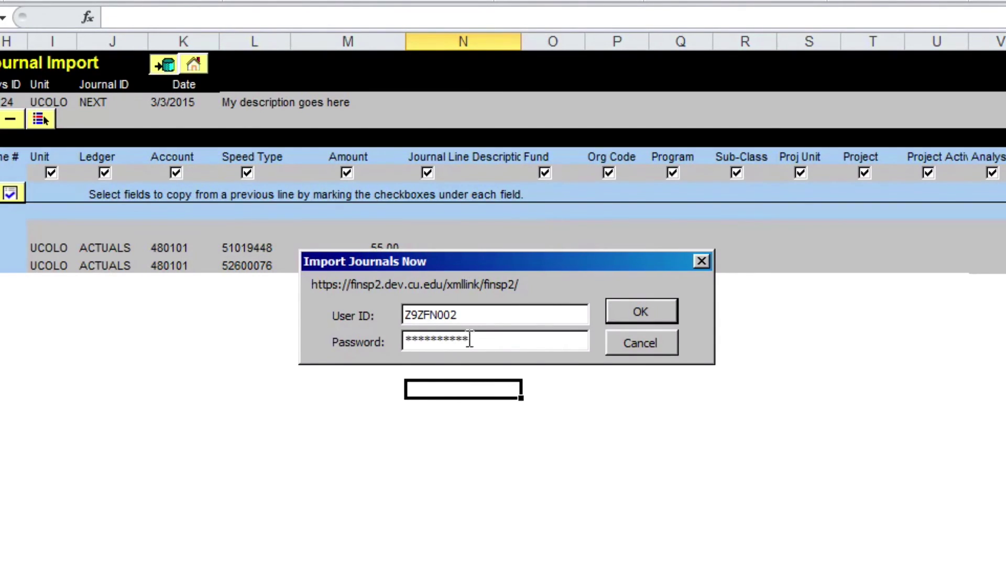
pyautogui.click(638, 312)
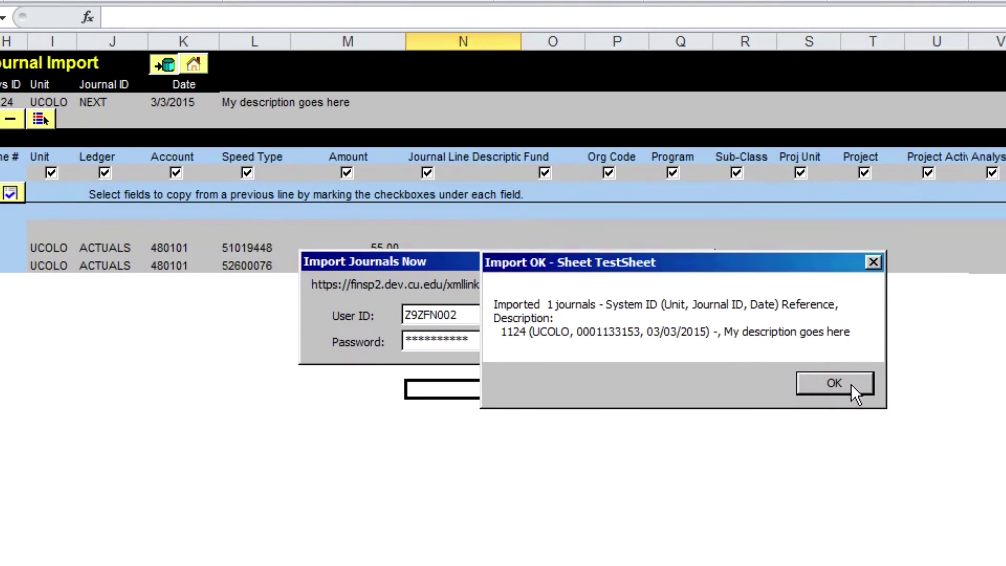
pyautogui.click(833, 383)
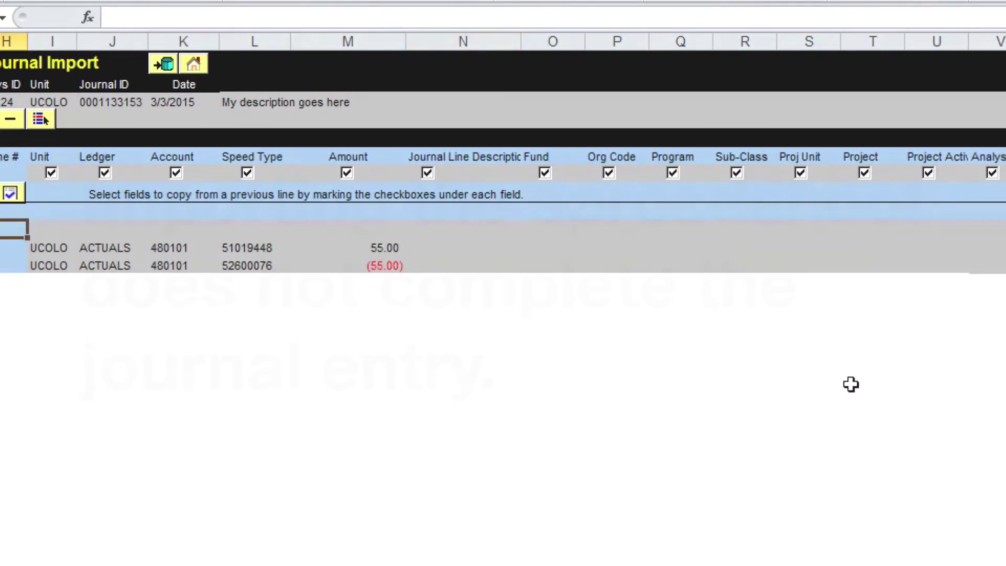